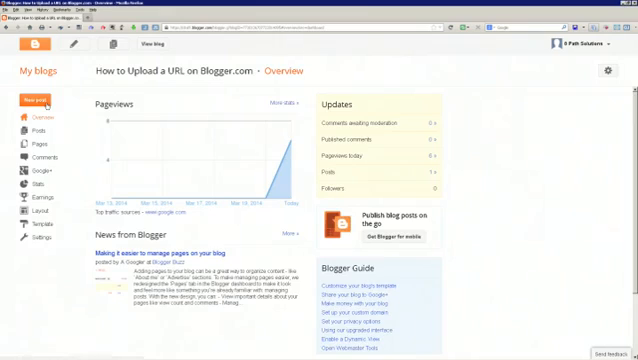
# Start a new blog post from the Blogger dashboard.
pyautogui.click(46, 103)
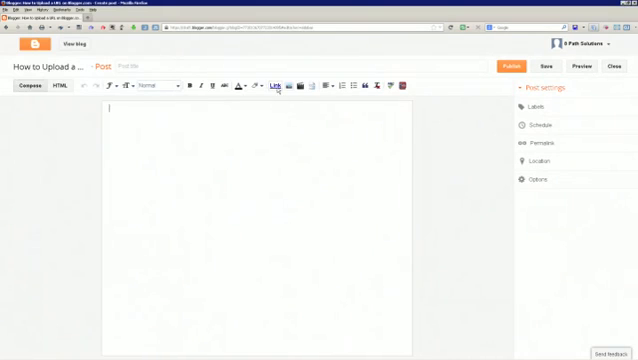
# Bring up the link dialog from the post editor.
pyautogui.click(277, 87)
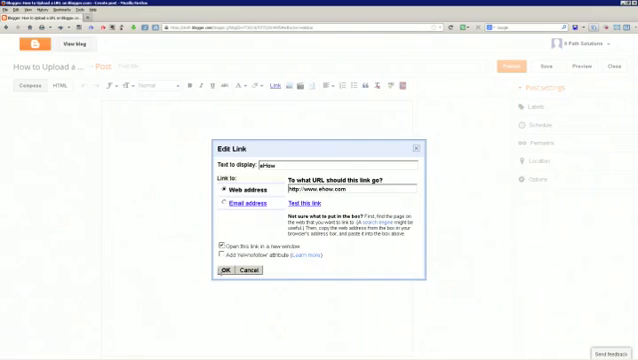
pyautogui.click(222, 270)
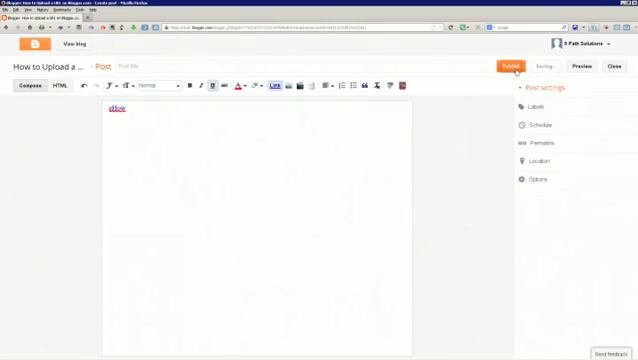
# Publish the post, view it live and test the eHow link.
pyautogui.click(510, 66)
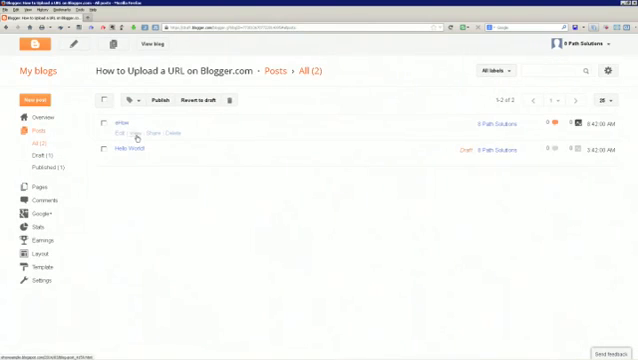
pyautogui.click(137, 135)
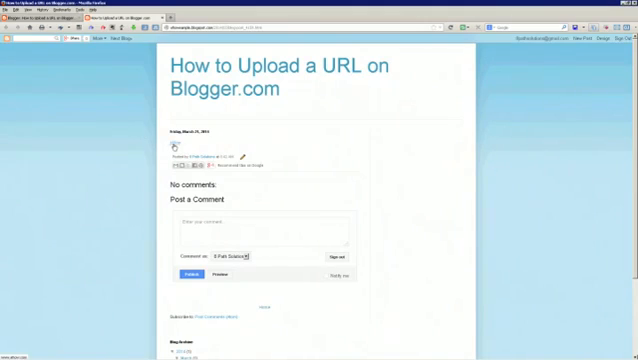
pyautogui.click(175, 147)
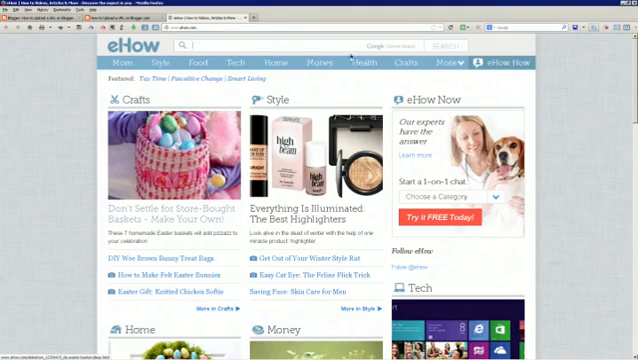